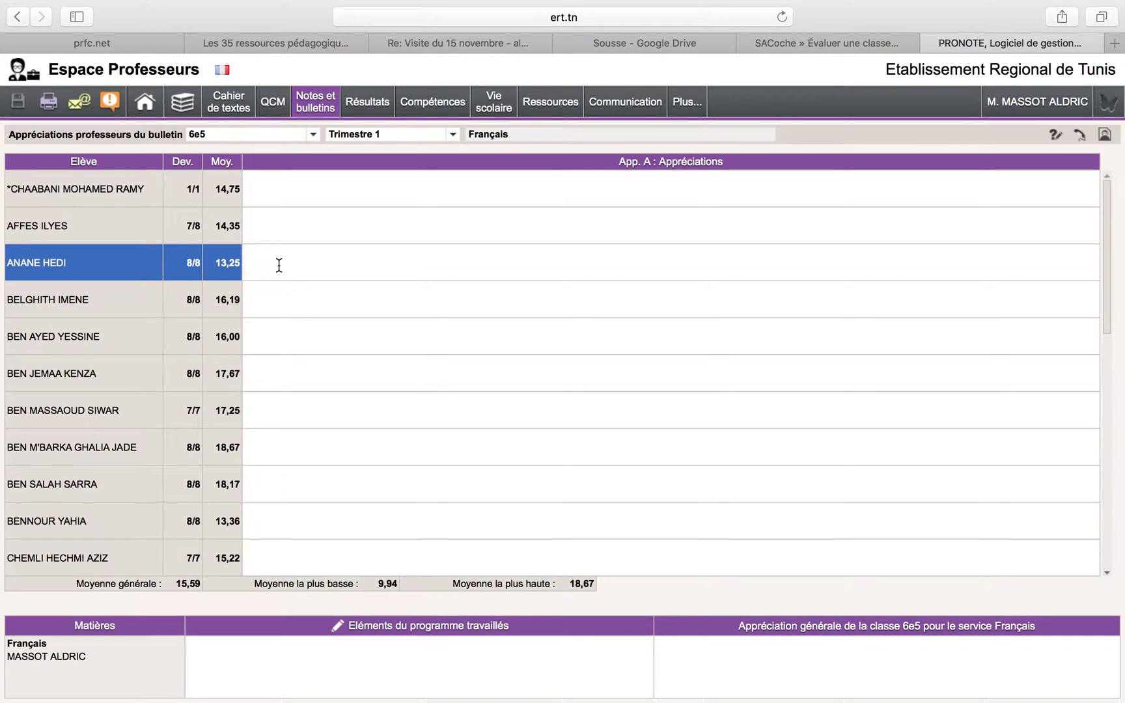
pyautogui.write('popop')
pyautogui.press('BackSpace')
pyautogui.press('BackSpace')
pyautogui.press('BackSpace')
pyautogui.press('BackSpace')
pyautogui.press('BackSpace')
# - Choose the 6e5 bulletin's programme elements "Adopter une attitude critique", "Acquérir la structure" and "Maitriser la forme des mots"
pyautogui.click(338, 657)
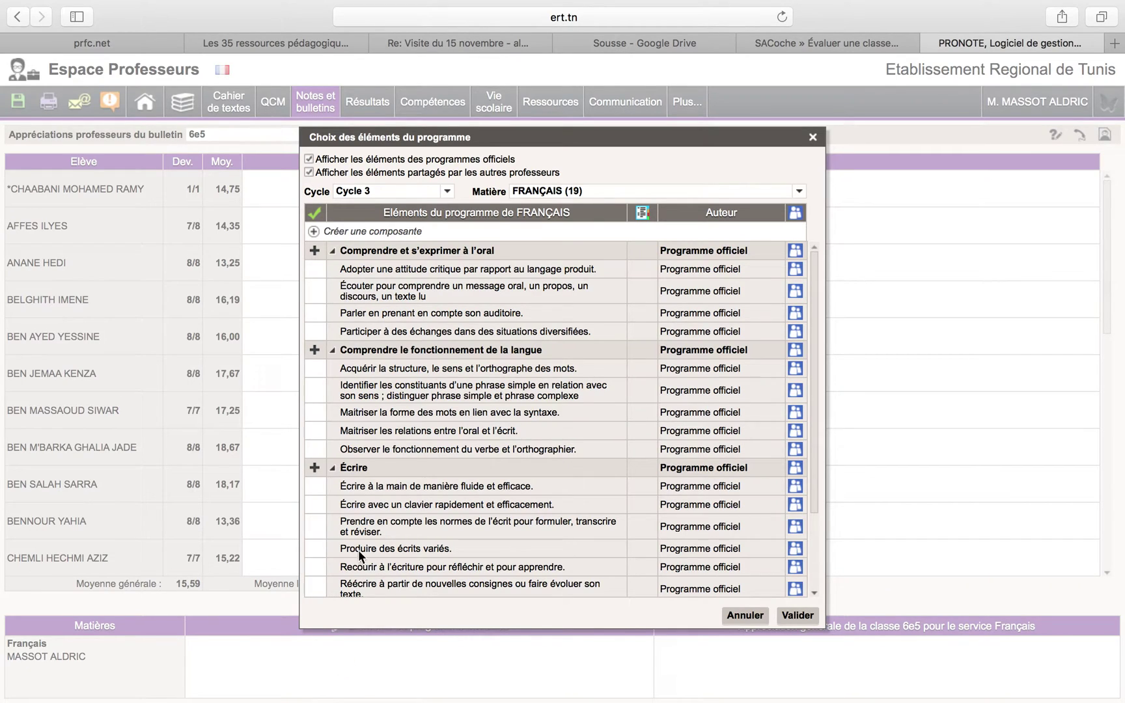
pyautogui.click(317, 269)
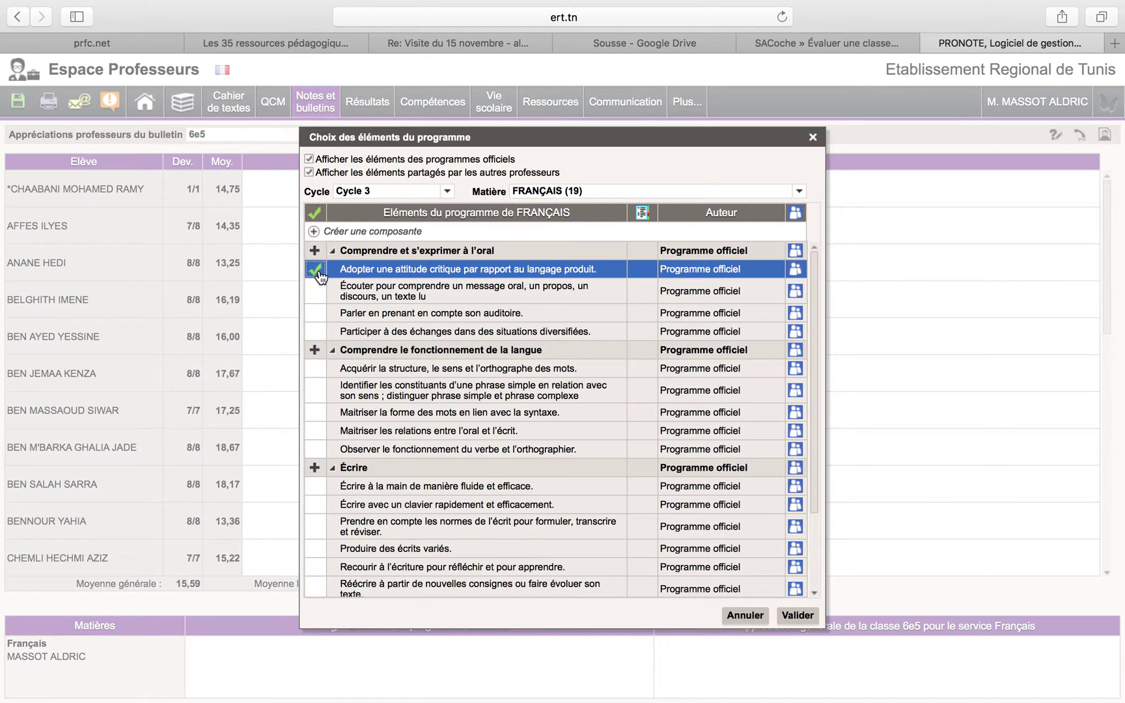
pyautogui.click(316, 369)
pyautogui.click(316, 413)
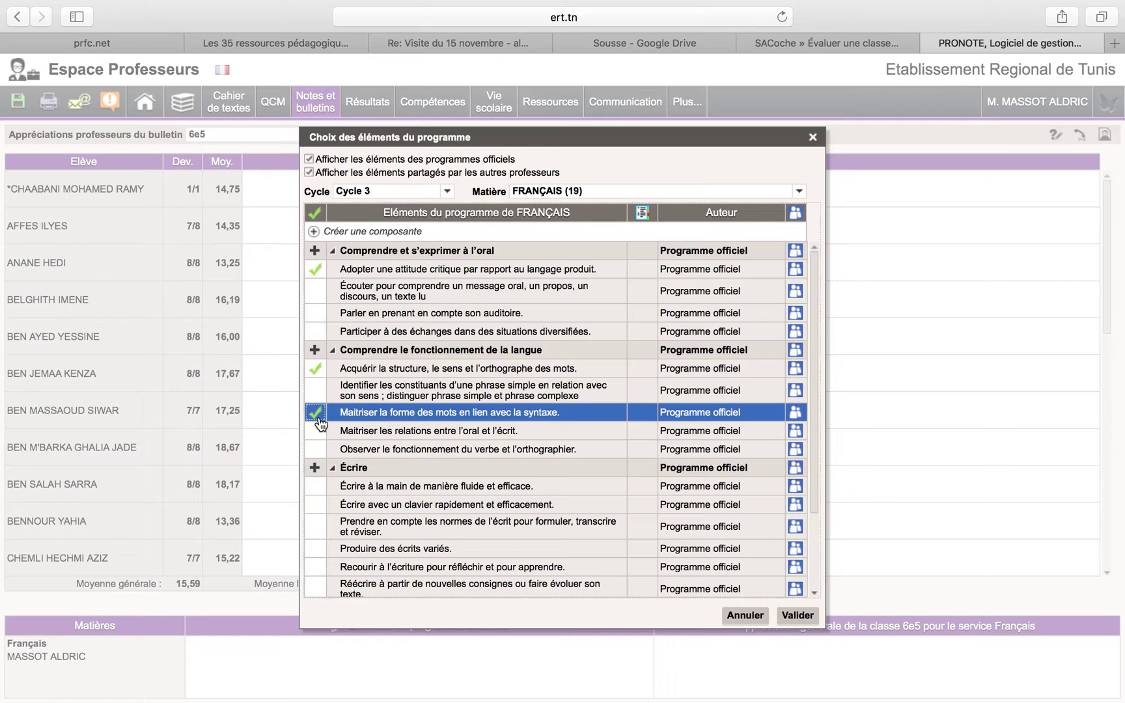
# - Deselect the three chosen programme elements and close the element chooser without validating
pyautogui.click(316, 413)
pyautogui.click(317, 369)
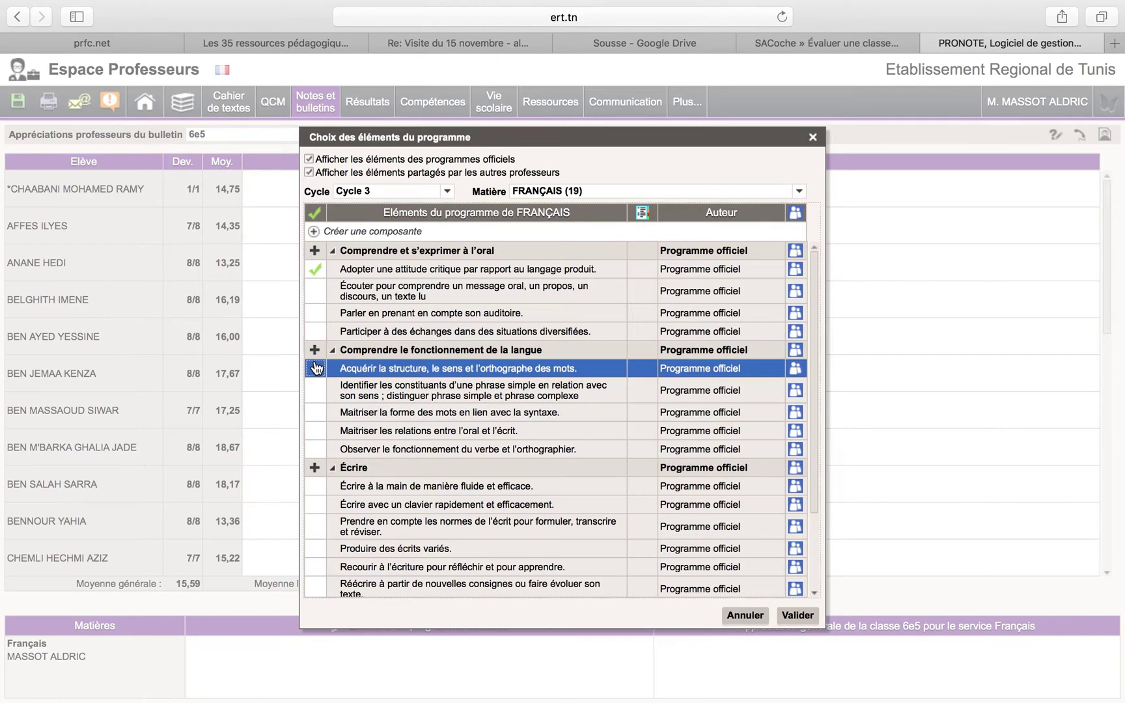
pyautogui.click(317, 269)
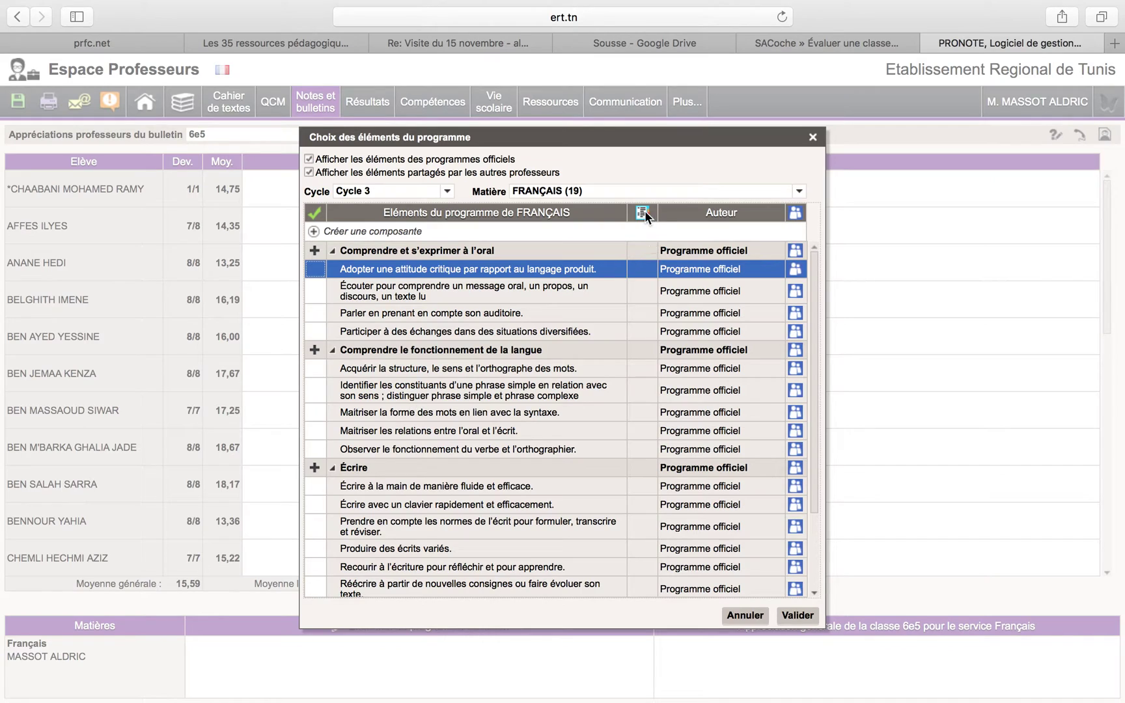
pyautogui.moveTo(642, 212)
pyautogui.click(813, 137)
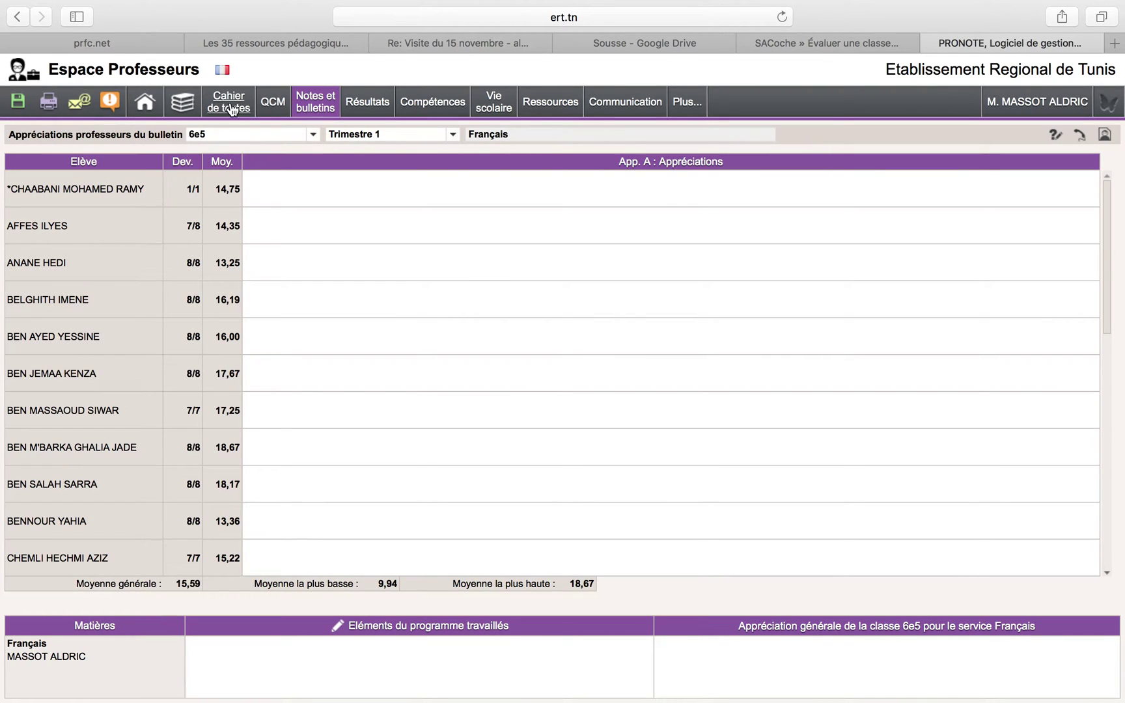
# - Go to Mon cahier de textes and select the <6e5> French lesson at 09h00 on Wednesday 02/11
pyautogui.moveTo(235, 114)
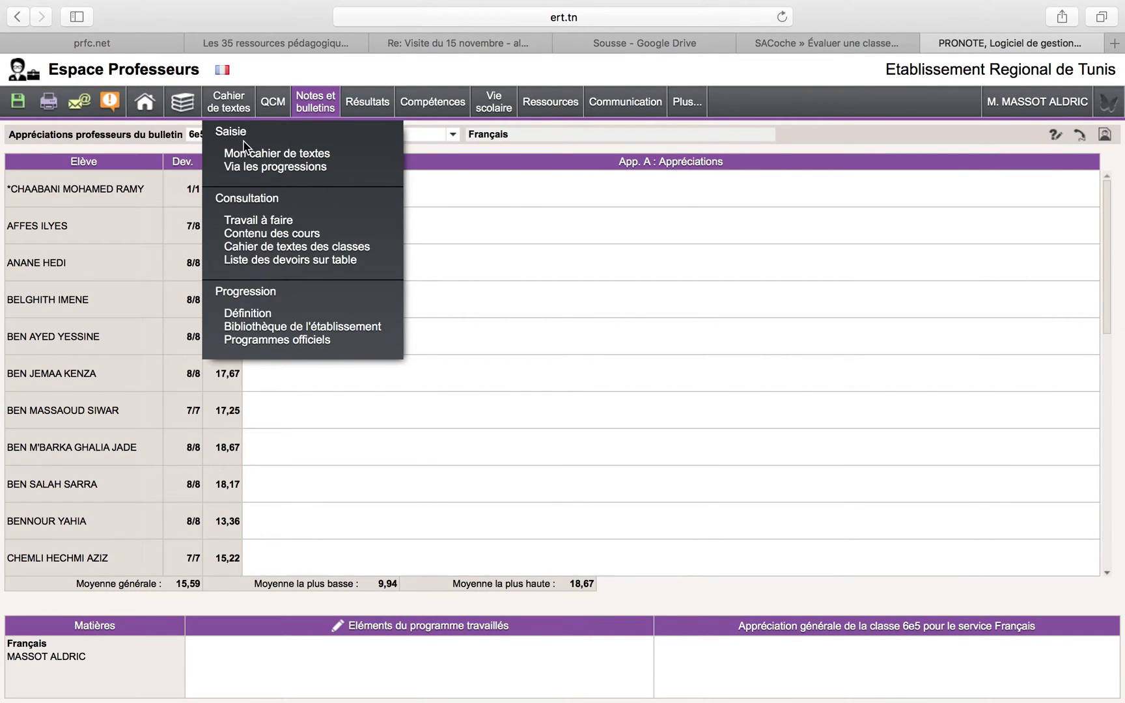
pyautogui.click(252, 160)
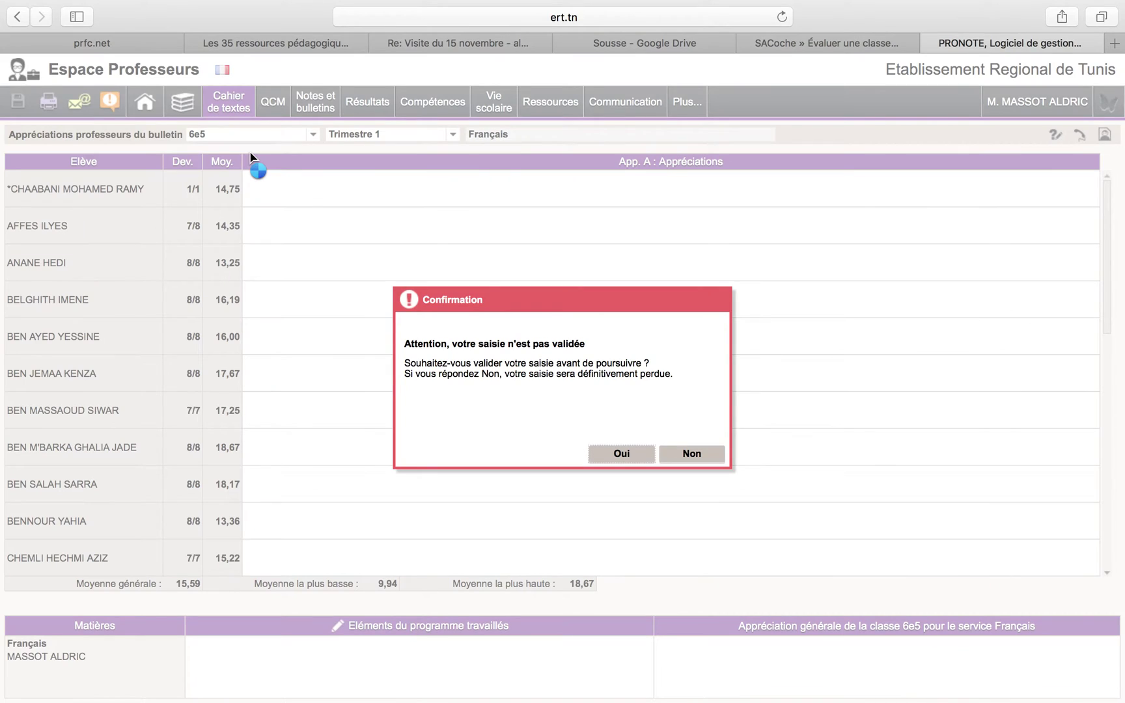
pyautogui.click(622, 454)
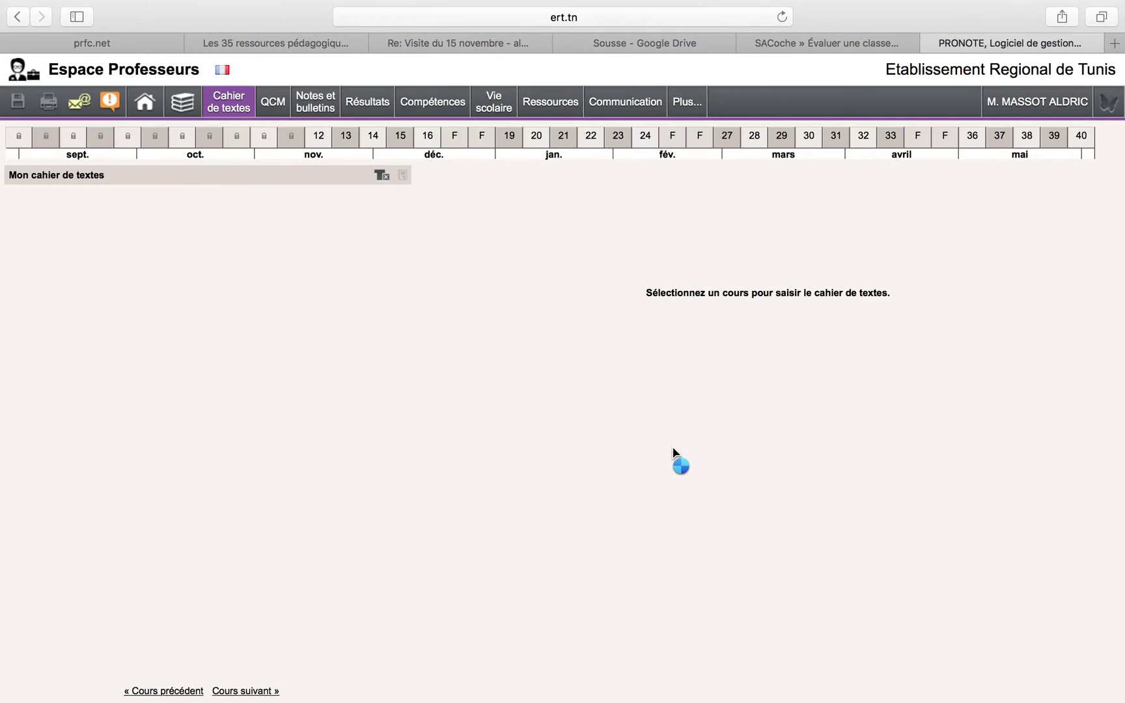
pyautogui.click(201, 269)
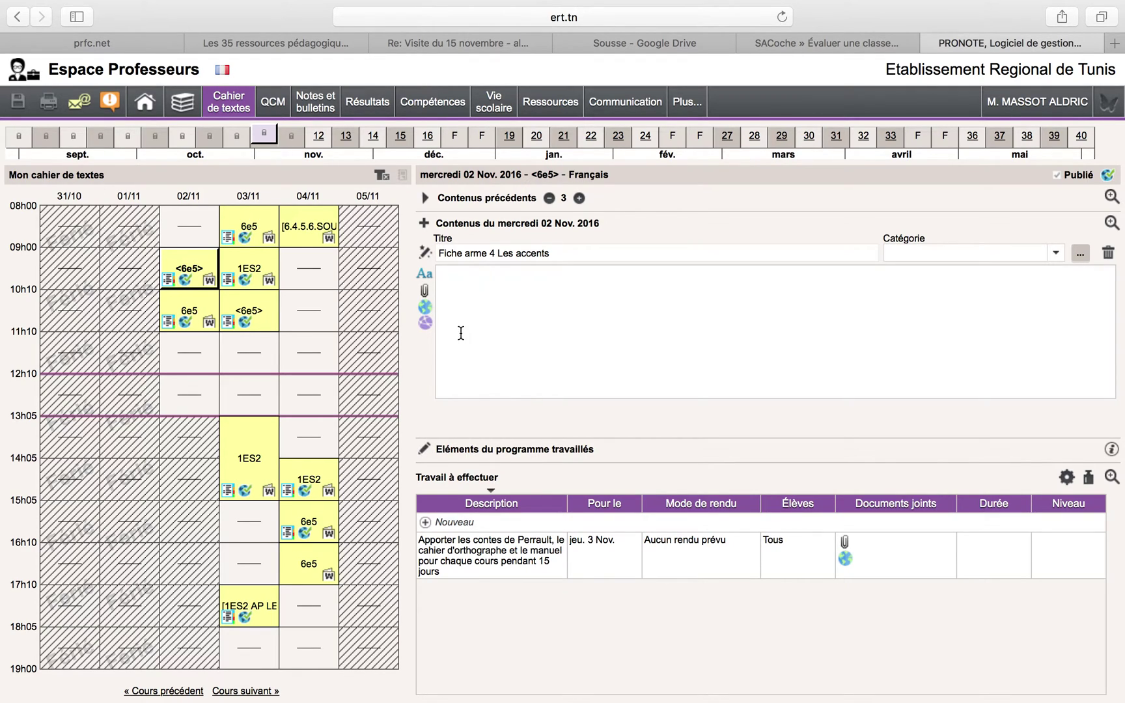
# - Assign the lesson "Écouter pour comprendre", "Acquérir la structure" and "Maitriser la forme des mots" as its worked programme elements
pyautogui.click(426, 451)
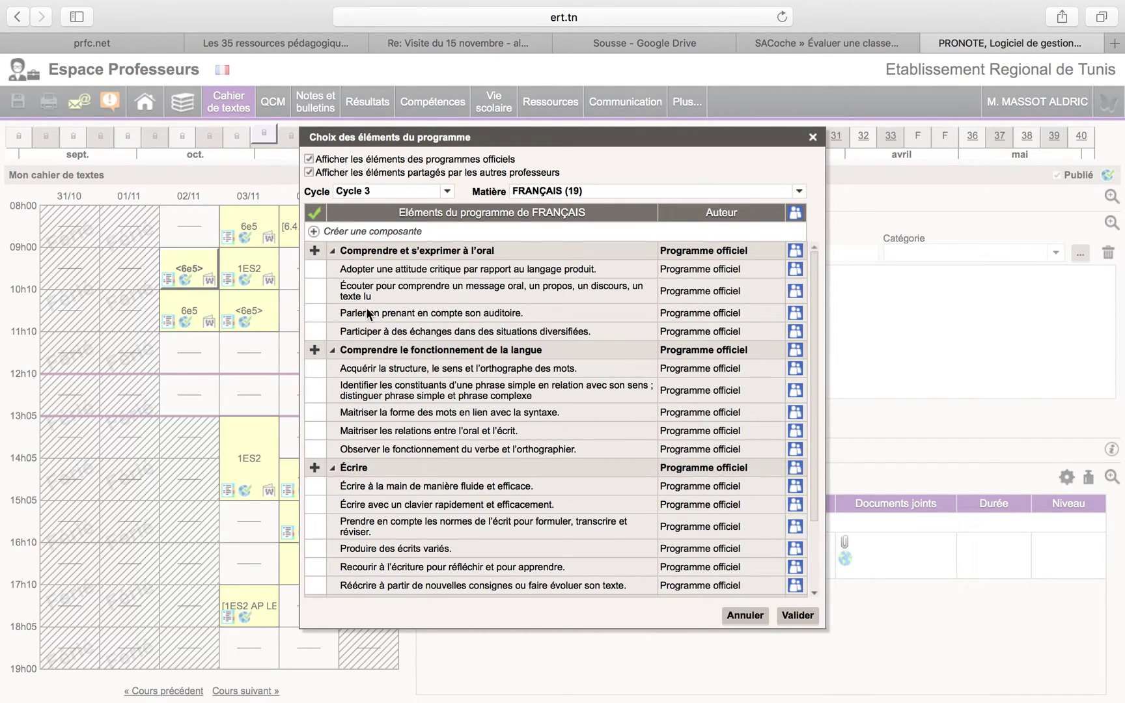
pyautogui.click(315, 291)
pyautogui.click(315, 369)
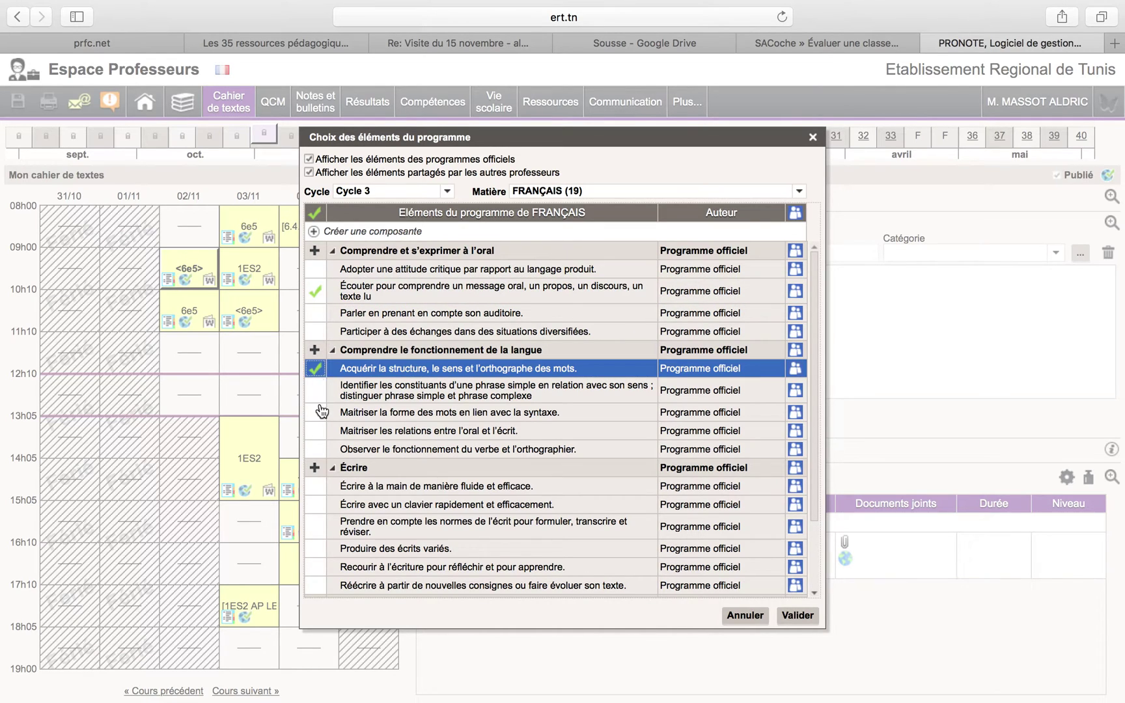
pyautogui.click(316, 411)
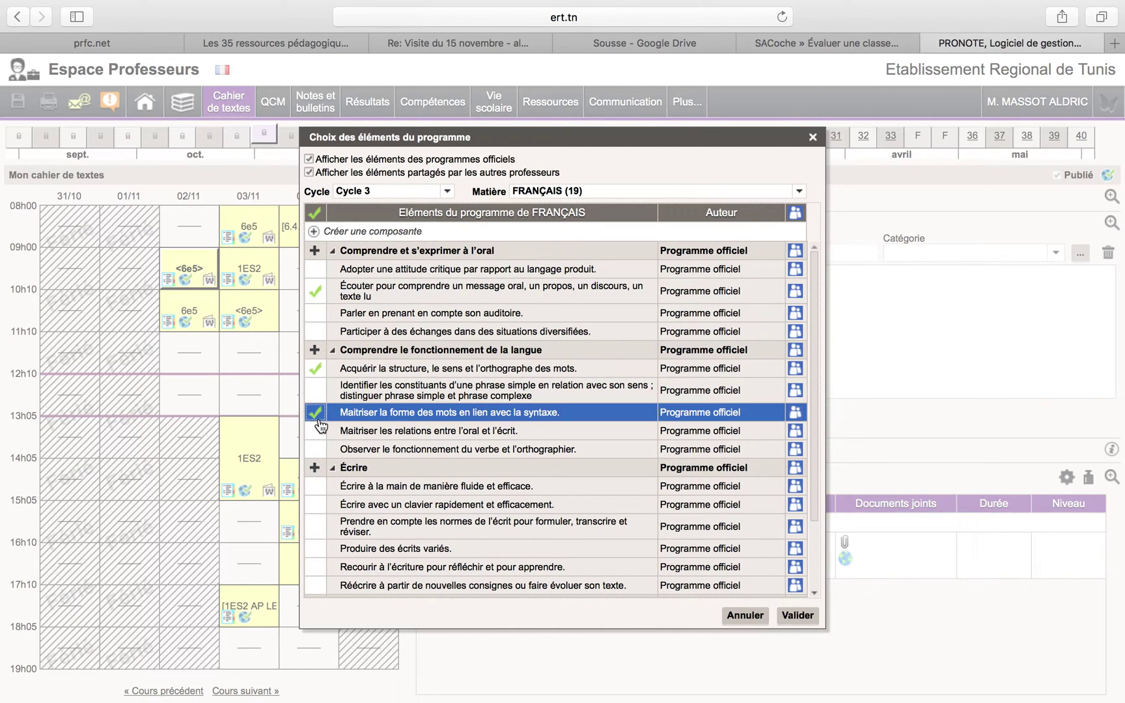
pyautogui.click(798, 616)
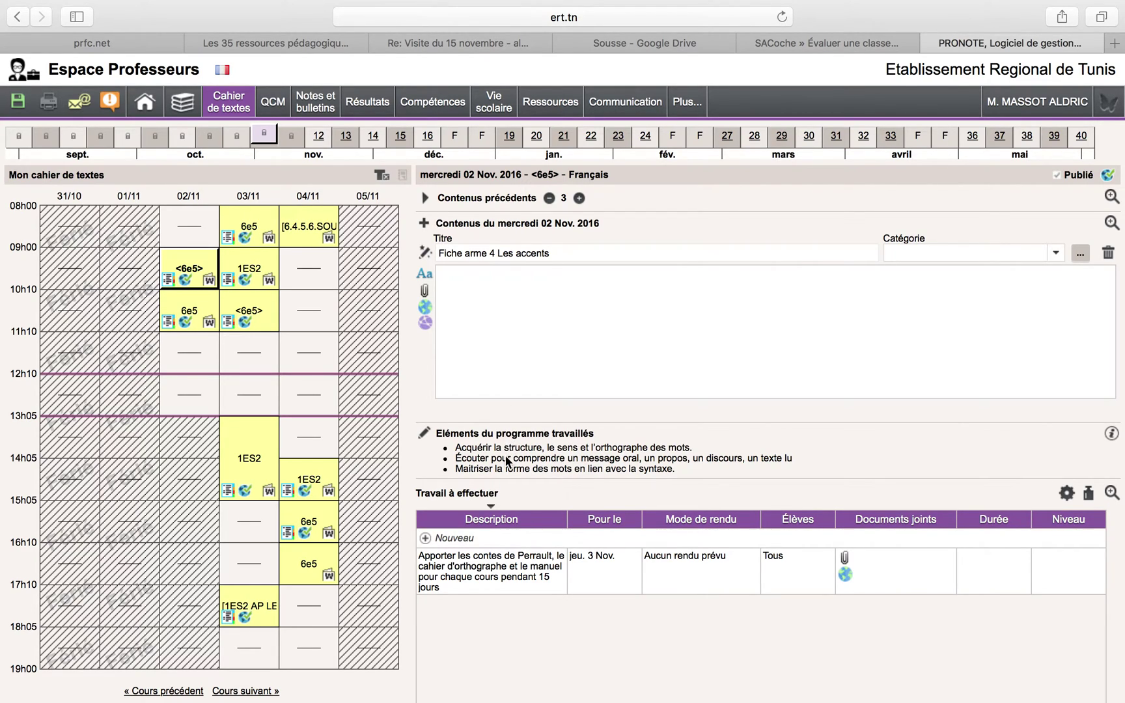
# - Return to the bulletin's Appréciations professeurs, discarding the unsaved lesson entry, and inspect its programme element chooser
pyautogui.click(317, 105)
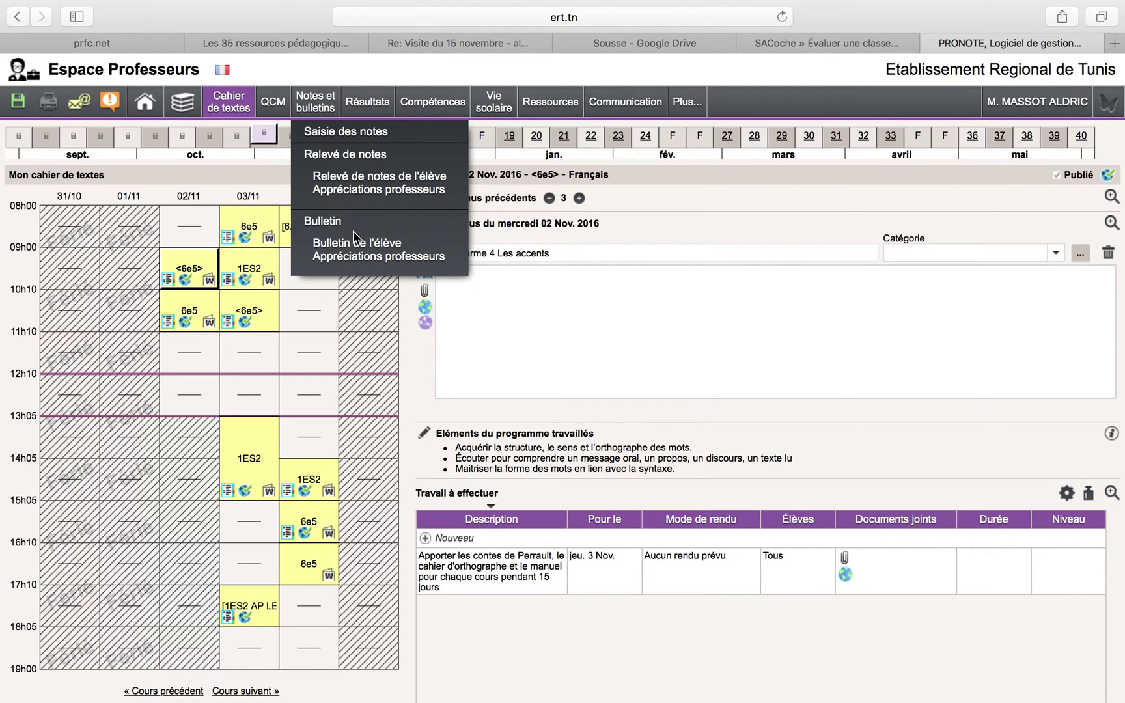
pyautogui.click(356, 259)
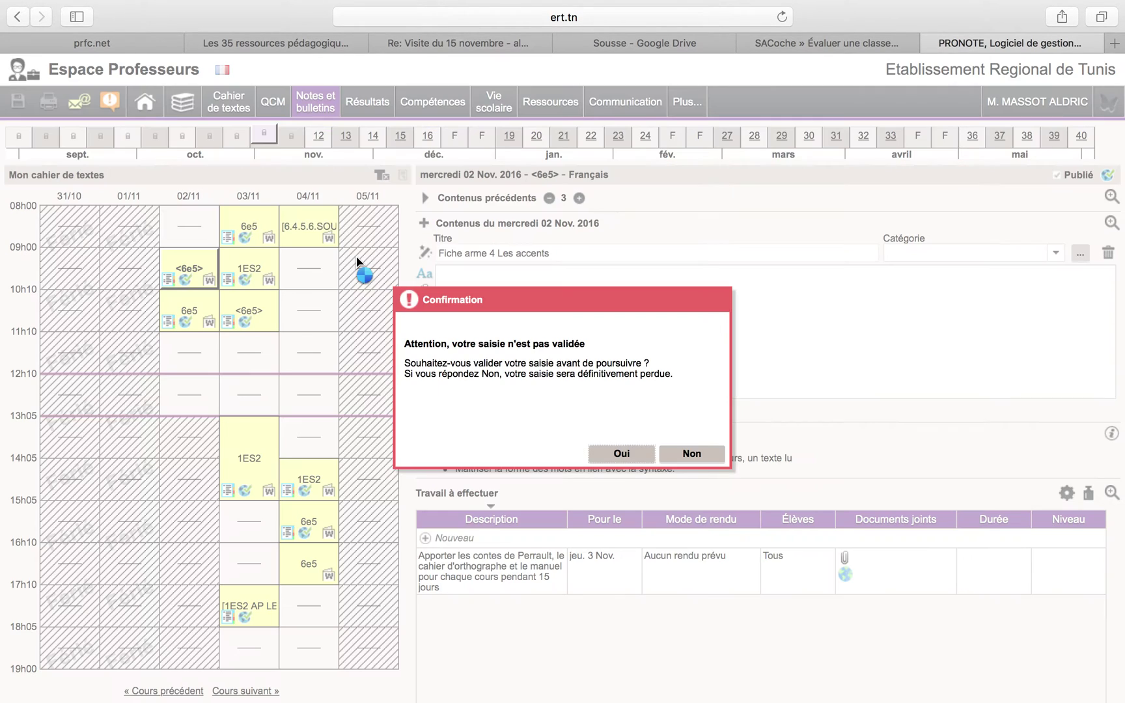
pyautogui.click(672, 455)
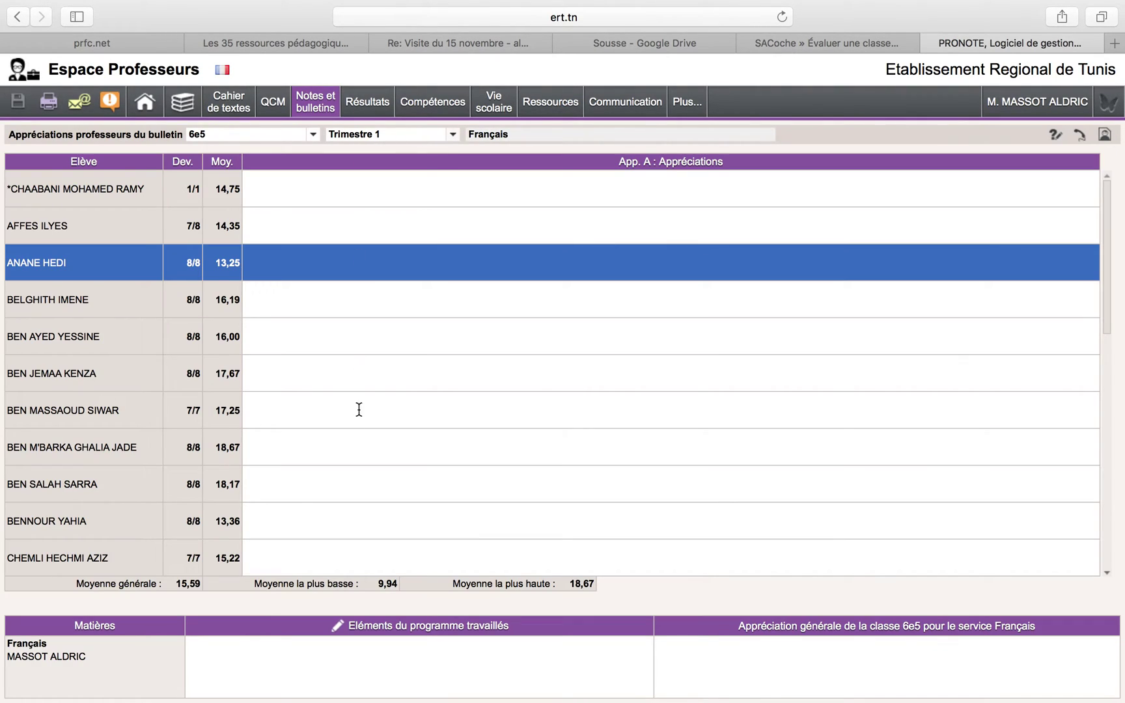
pyautogui.click(342, 629)
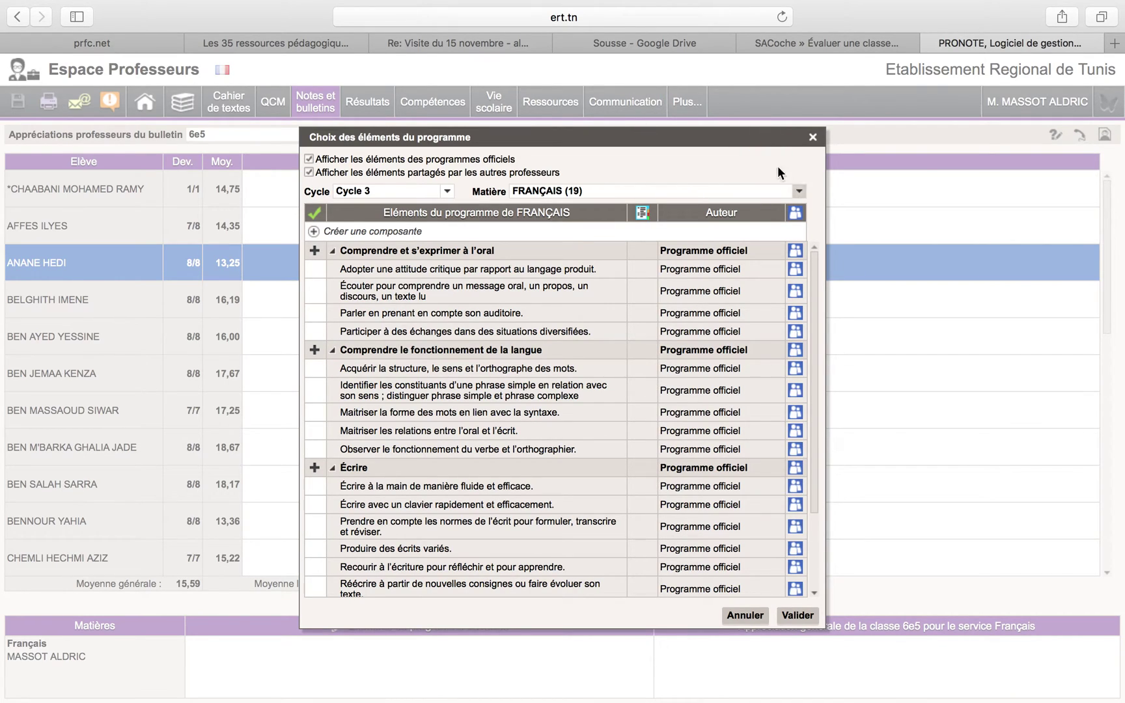
pyautogui.click(812, 138)
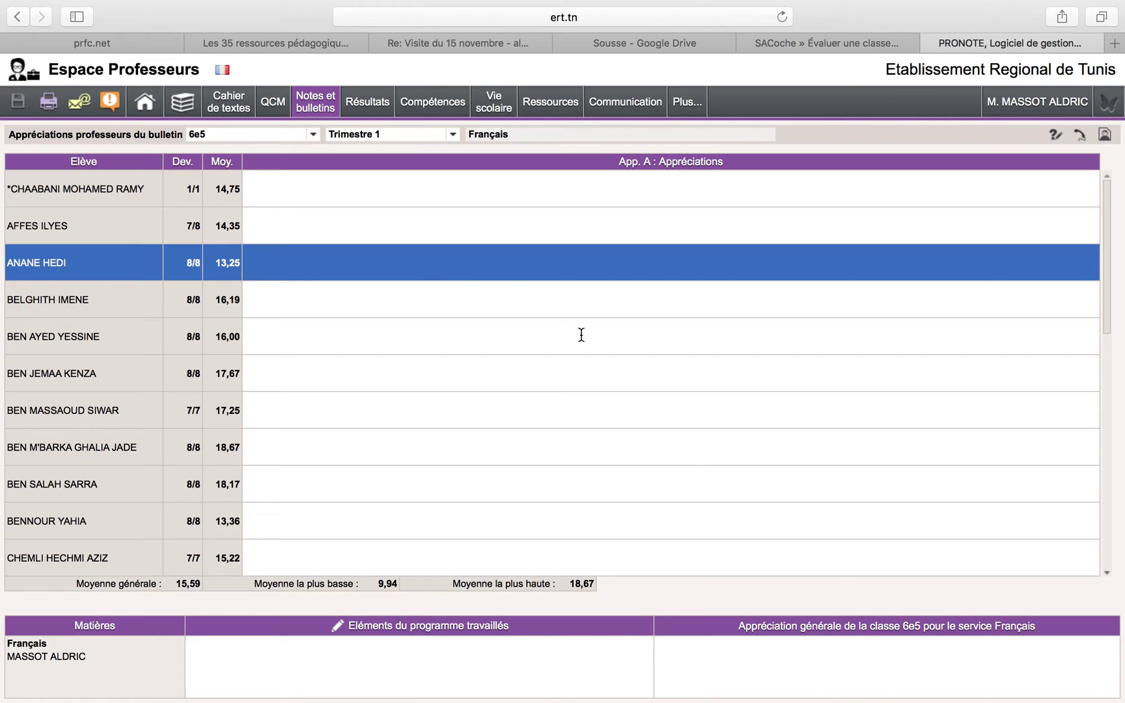
# - View the competences offered for Validation under Nouveau socle commun
pyautogui.click(436, 105)
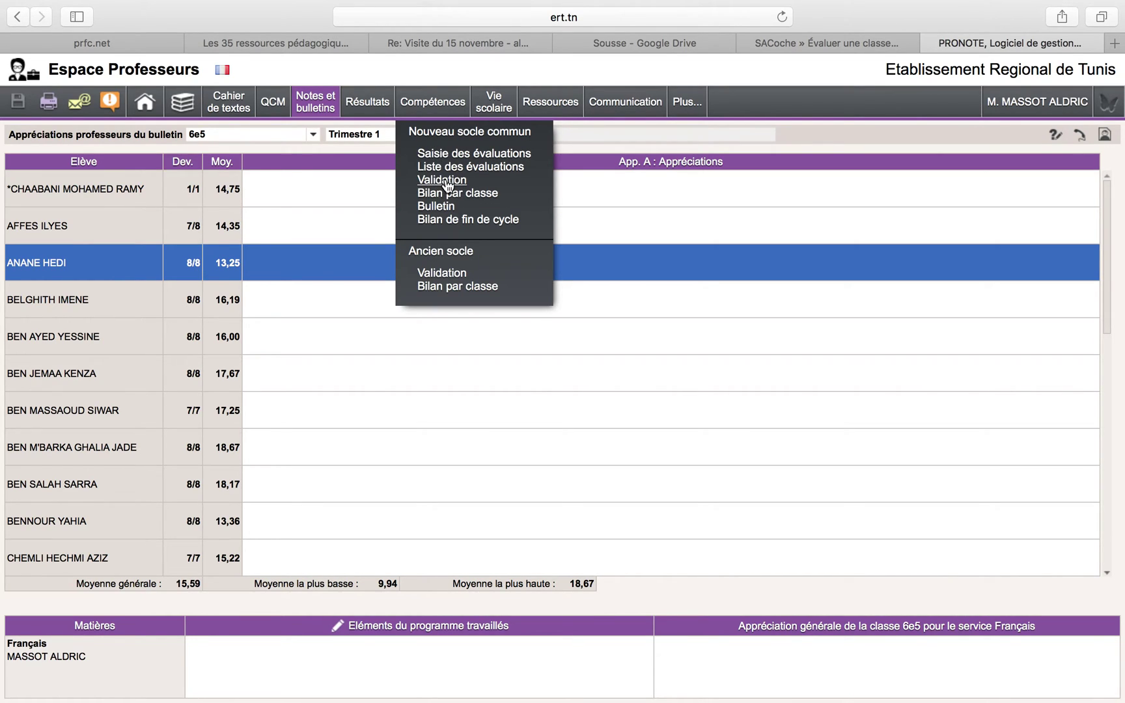
pyautogui.click(448, 181)
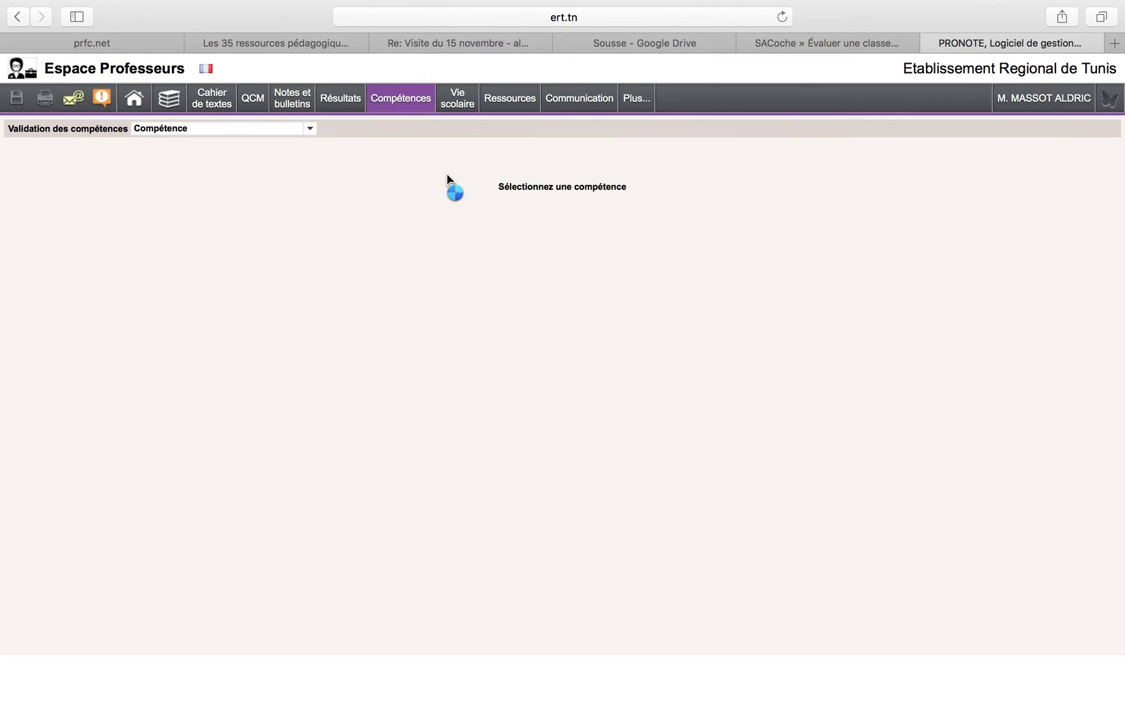
pyautogui.click(312, 134)
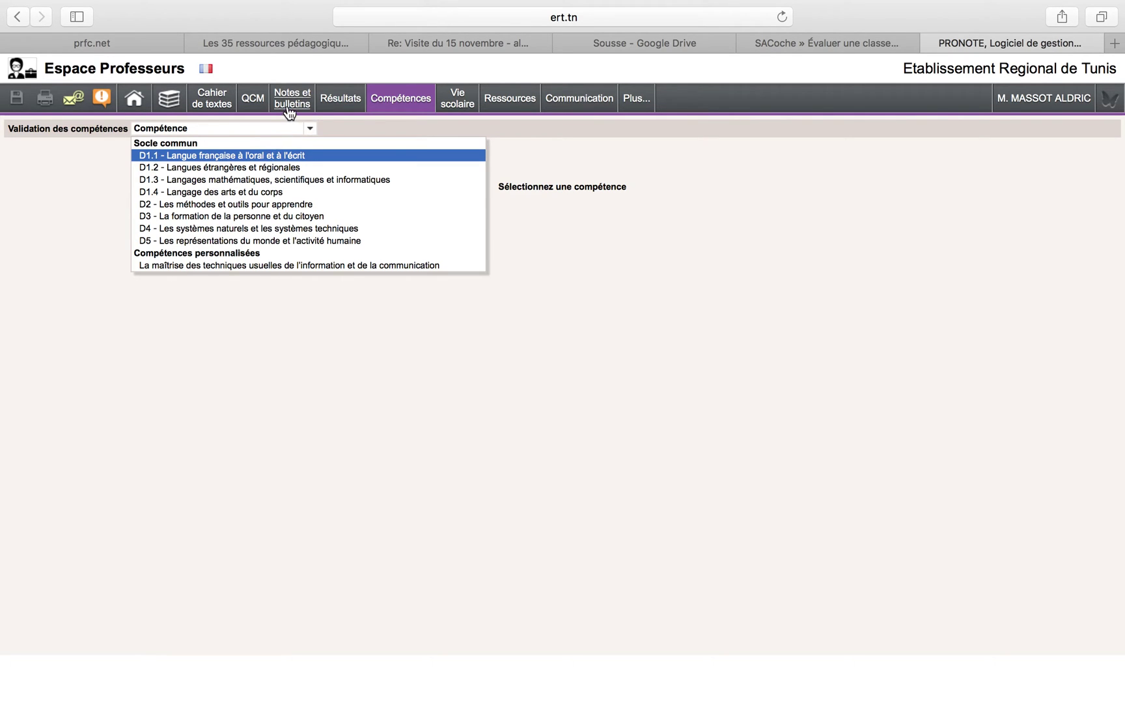
# - Go back to the bulletin's Appréciations professeurs, review the official Cycle 3 French programme elements and close the chooser
pyautogui.moveTo(296, 108)
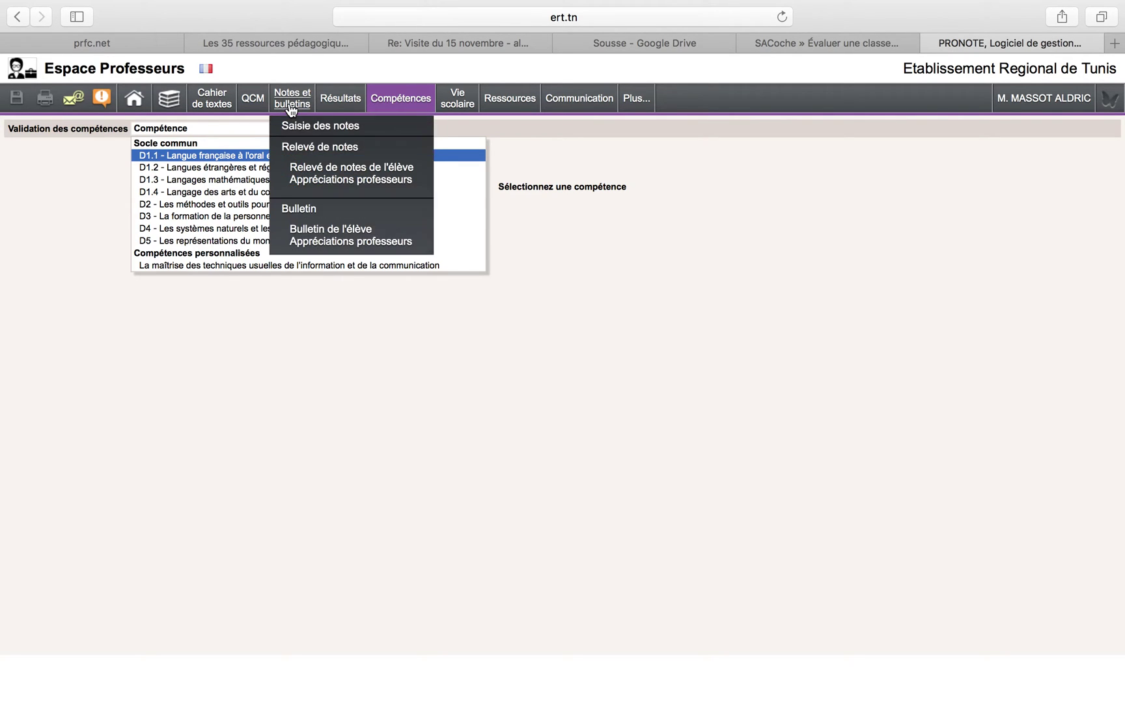
pyautogui.click(302, 243)
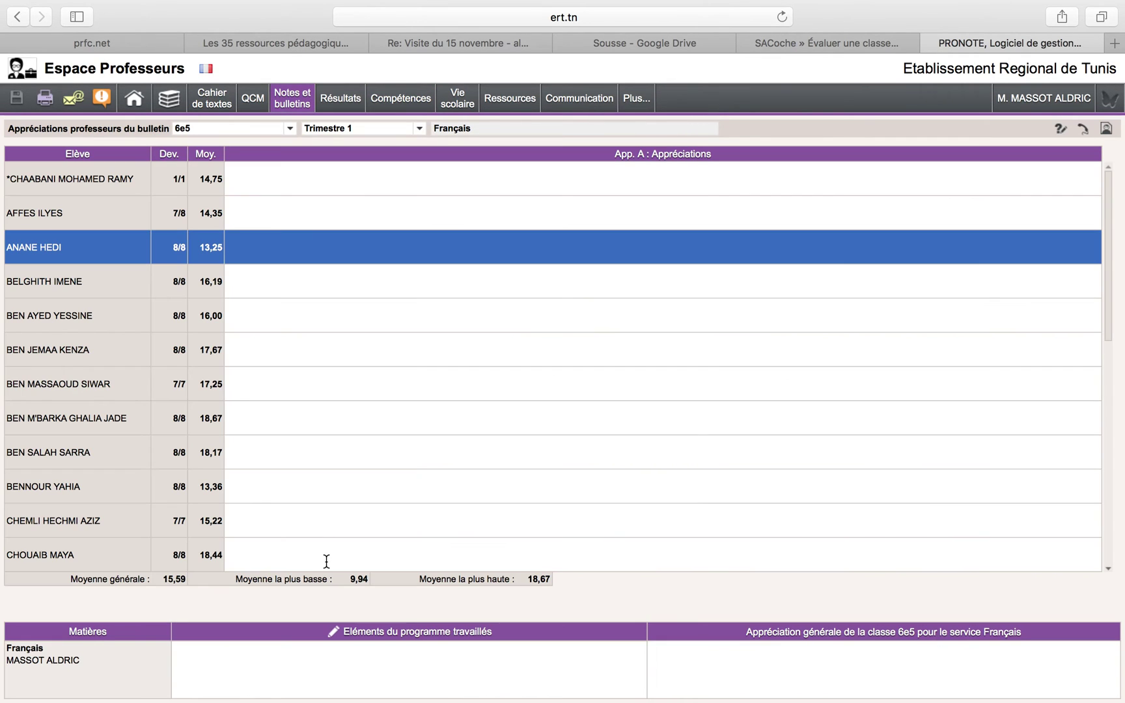
pyautogui.click(334, 637)
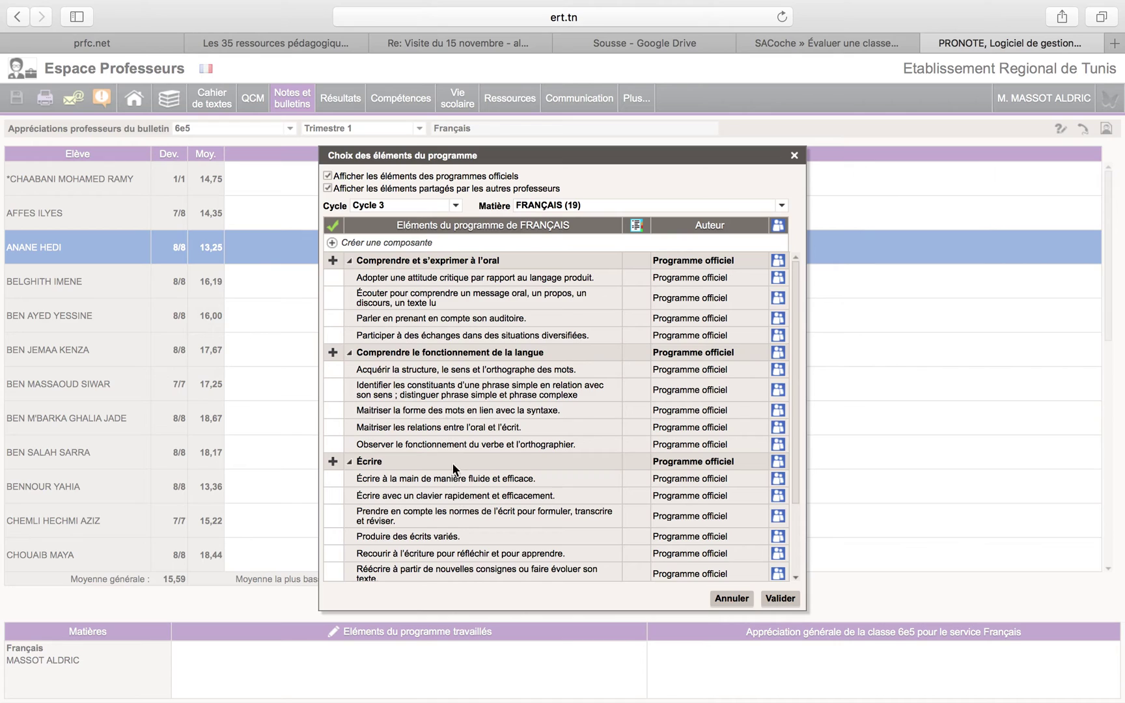
pyautogui.click(793, 156)
# - Reload the bulletin's Appréciations professeurs page and open the chooser for its worked programme elements
pyautogui.moveTo(408, 107)
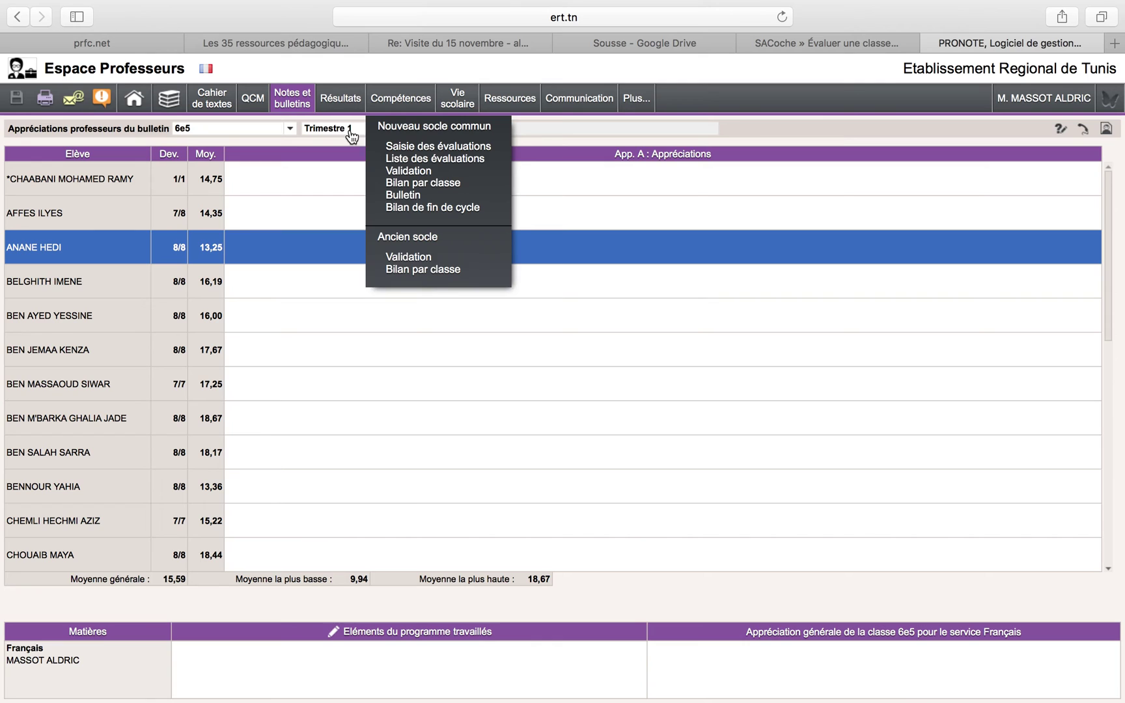
pyautogui.moveTo(298, 106)
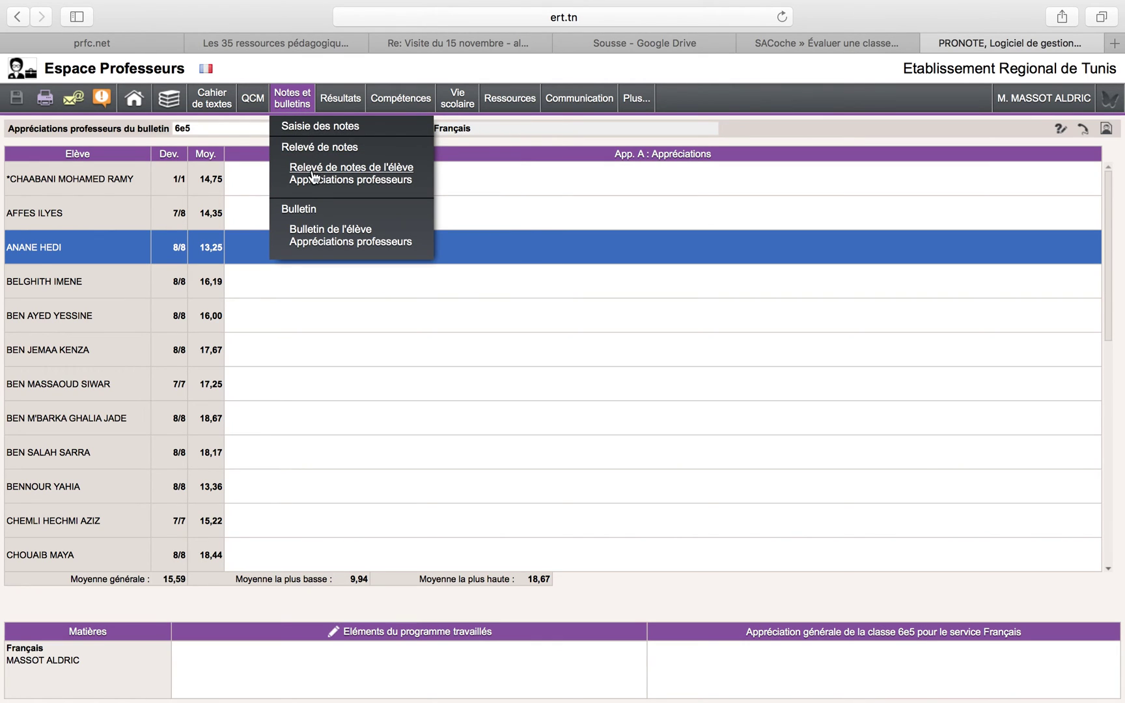
pyautogui.click(309, 246)
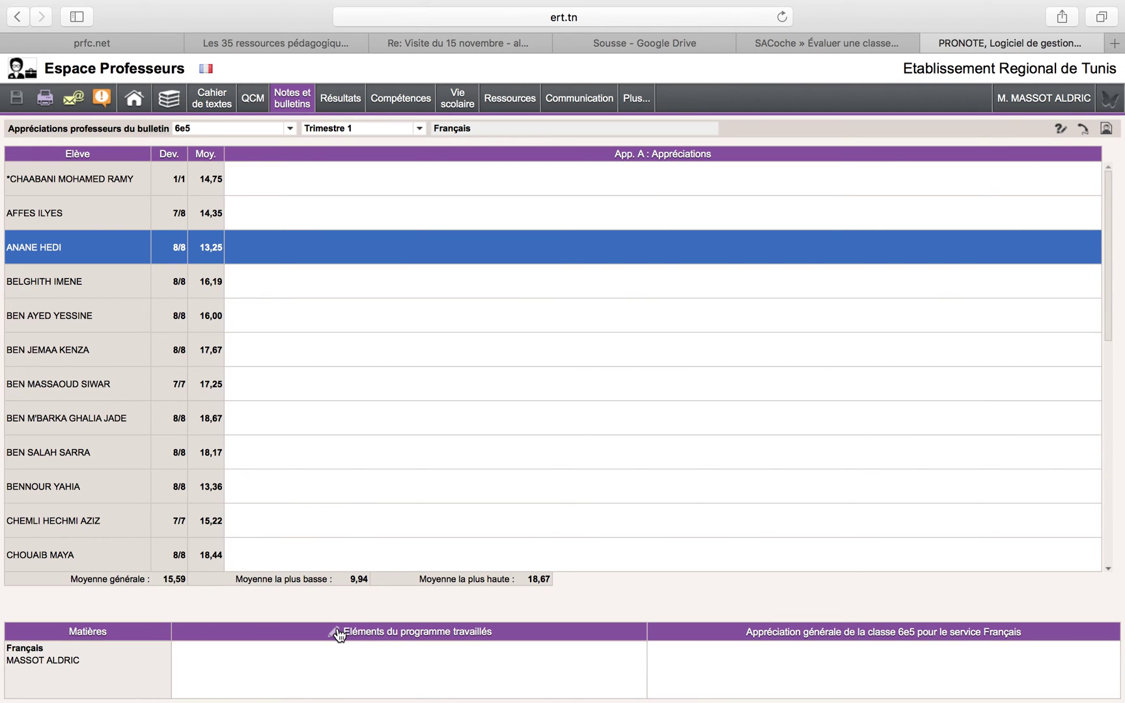
pyautogui.click(334, 630)
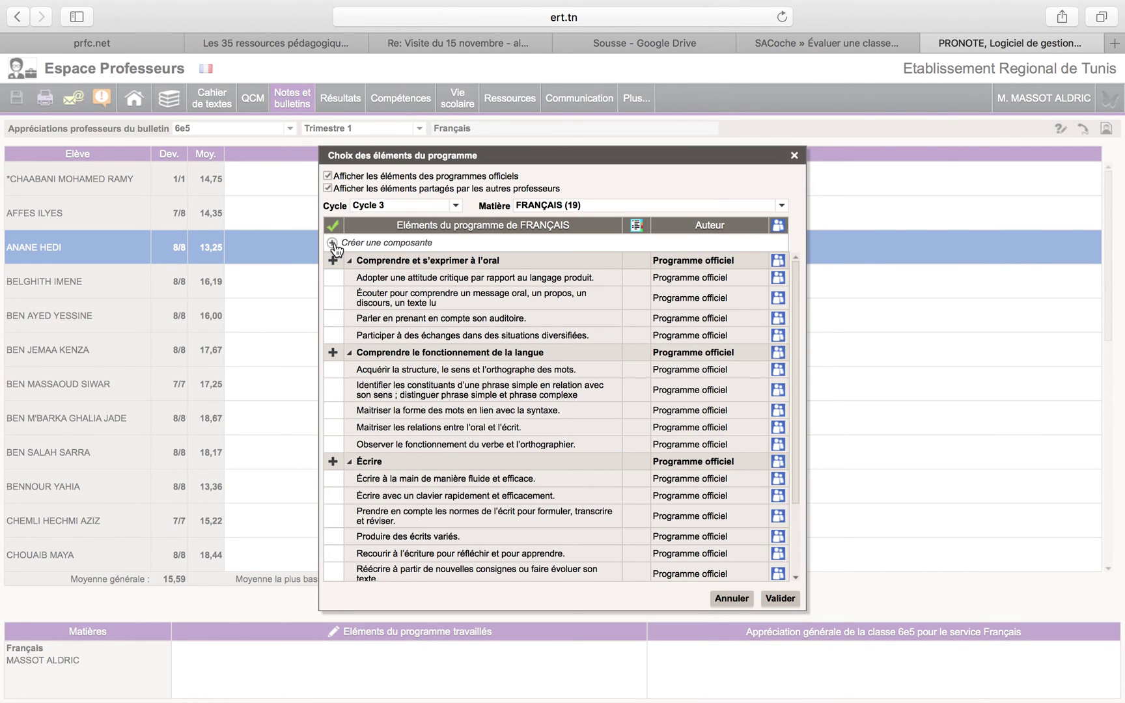
# - Start a new custom component in the French programme elements, enter trial text and clear it
pyautogui.click(335, 243)
pyautogui.write('ih')
pyautogui.press('BackSpace')
pyautogui.press('BackSpace')
pyautogui.press('BackSpace')
pyautogui.press('BackSpace')
pyautogui.press('BackSpace')
pyautogui.press('BackSpace')
pyautogui.press('BackSpace')
pyautogui.press('BackSpace')
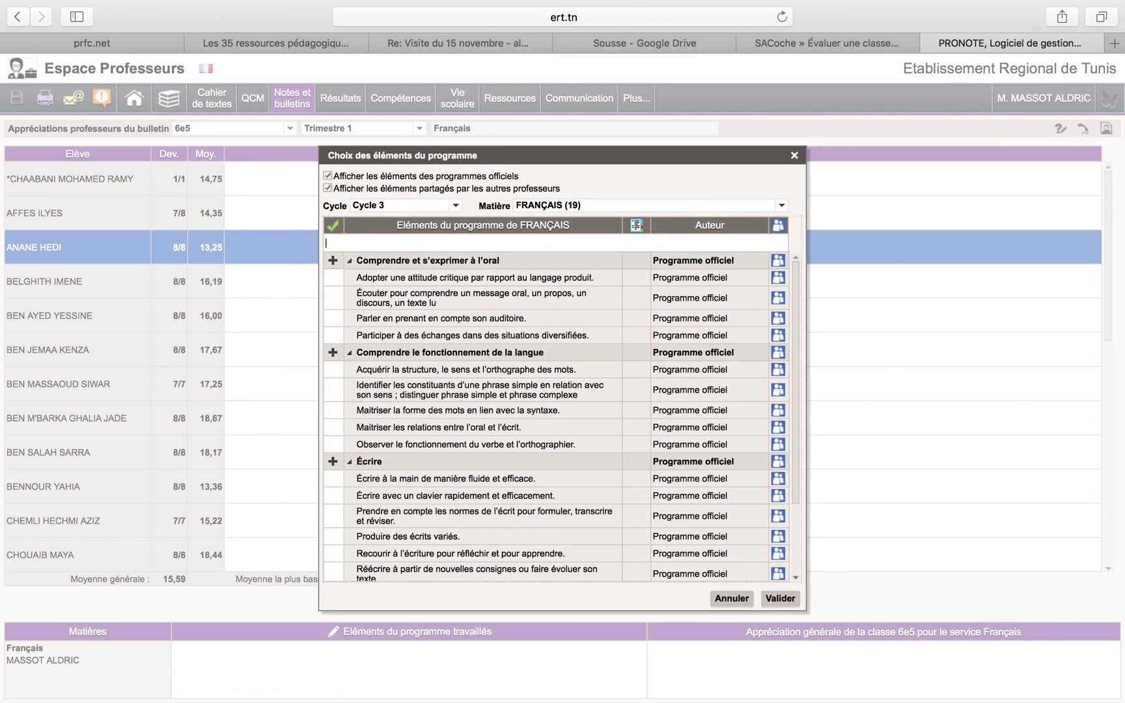